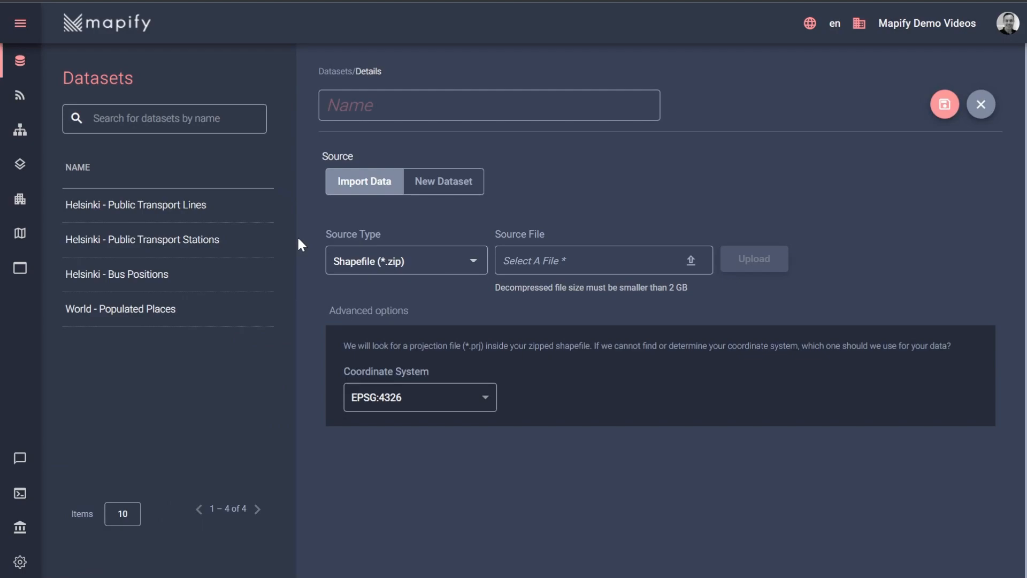
- Name the dataset Airports, choose to build it as a new dataset, and set its geometry type to Polygon
{"action": "type", "text": "Airports"}
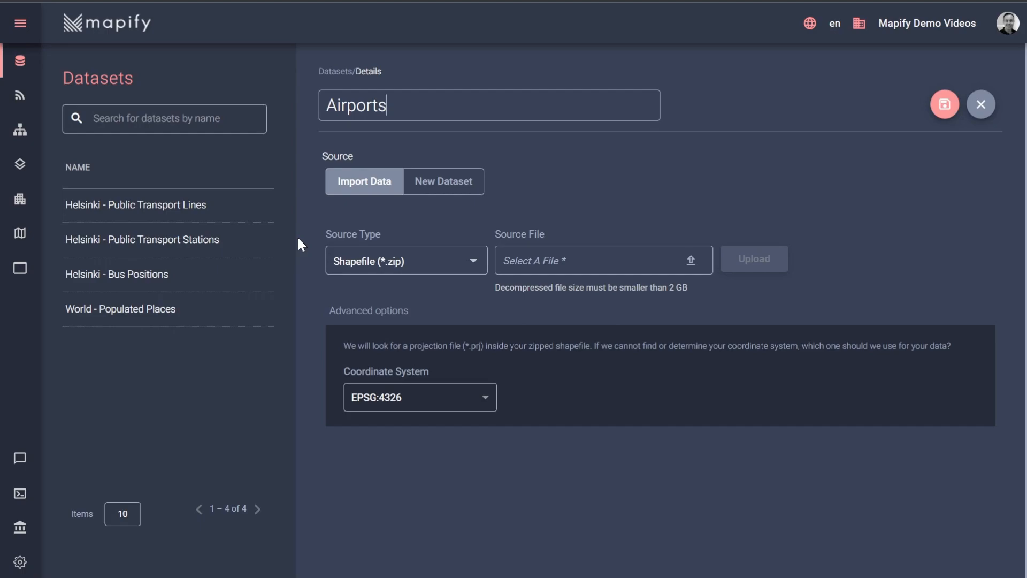
{"action": "left_click", "coordinate": [434, 188]}
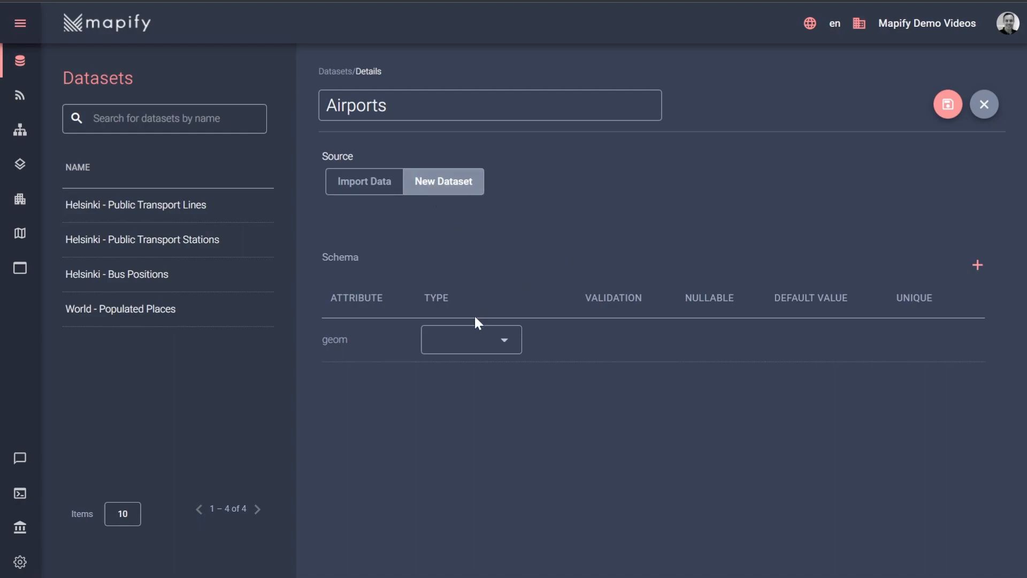
{"action": "left_click", "coordinate": [464, 340]}
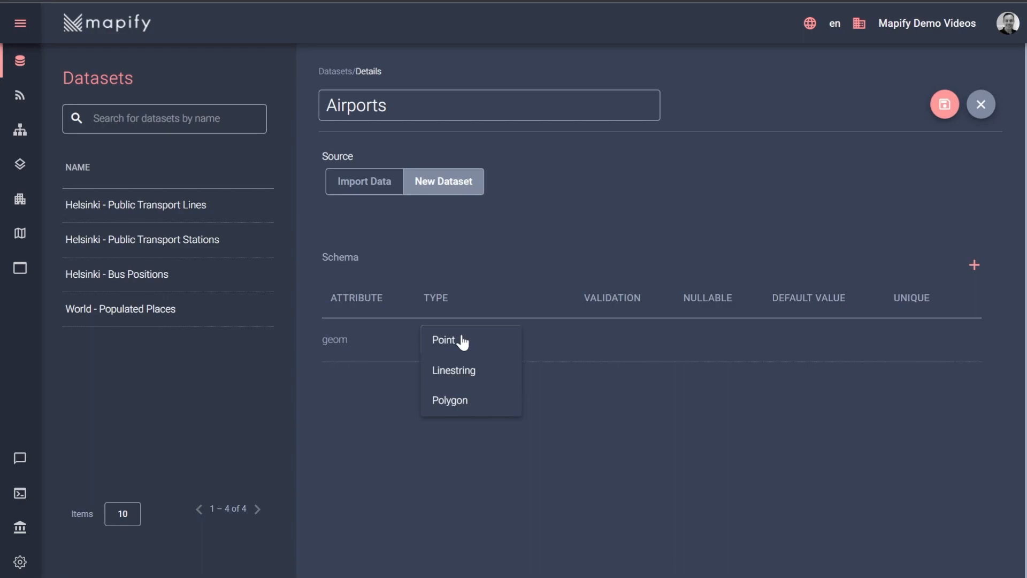
{"action": "left_click", "coordinate": [451, 406]}
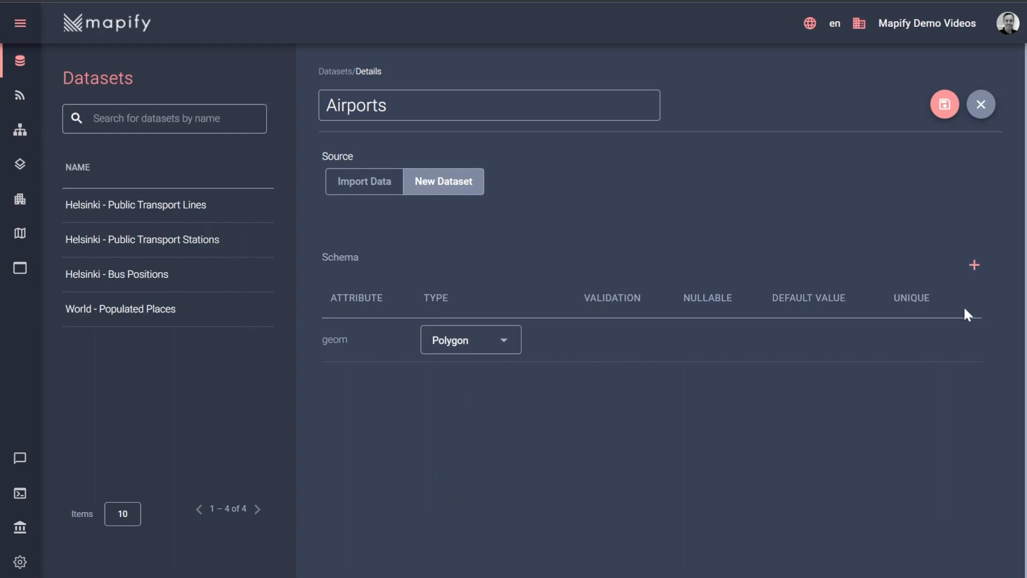
- Add an id attribute to the schema with the Numeric type, marked unique and not nullable
{"action": "left_click", "coordinate": [975, 265]}
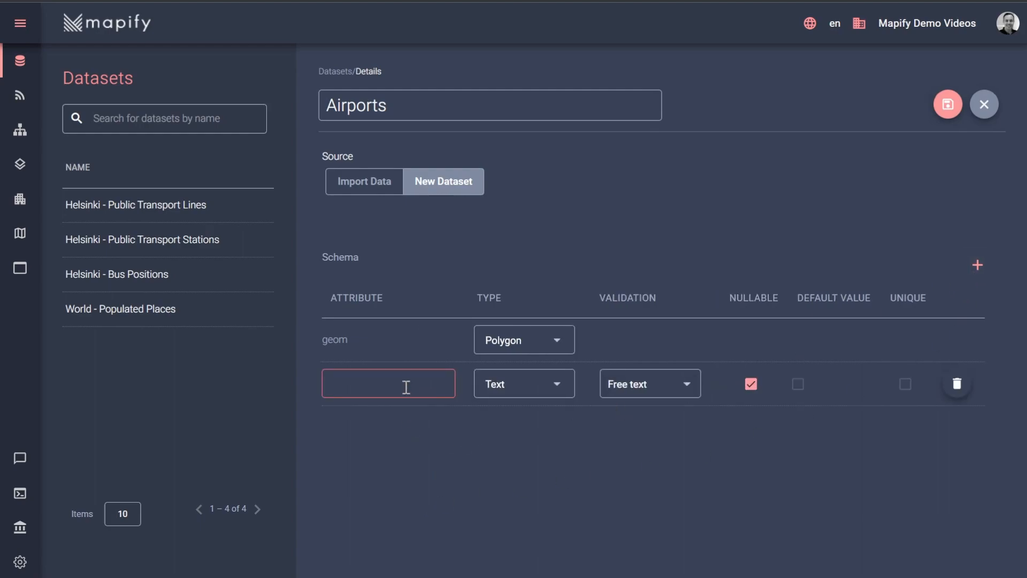
{"action": "type", "text": "id"}
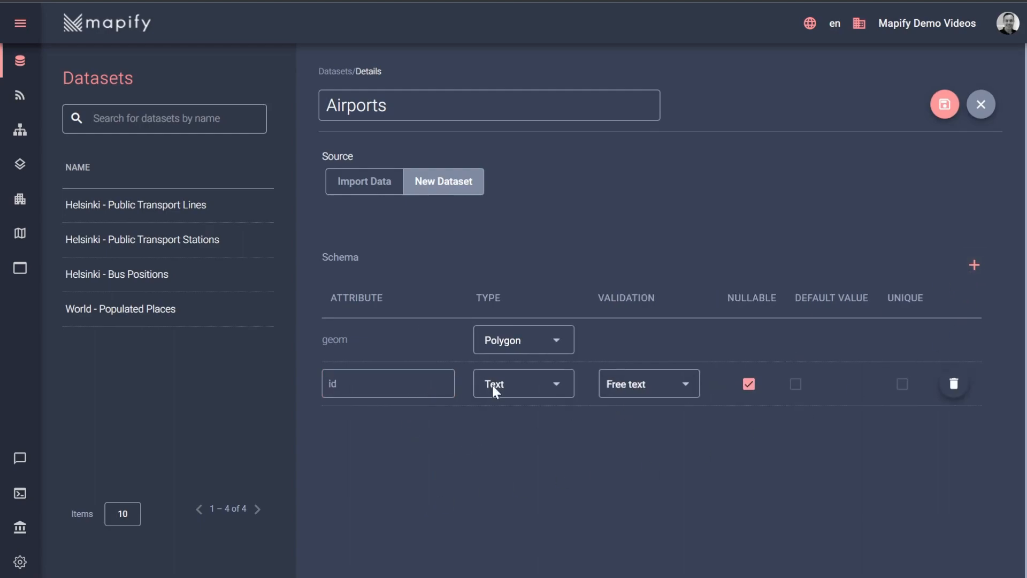
{"action": "left_click", "coordinate": [535, 386]}
{"action": "left_click", "coordinate": [508, 325]}
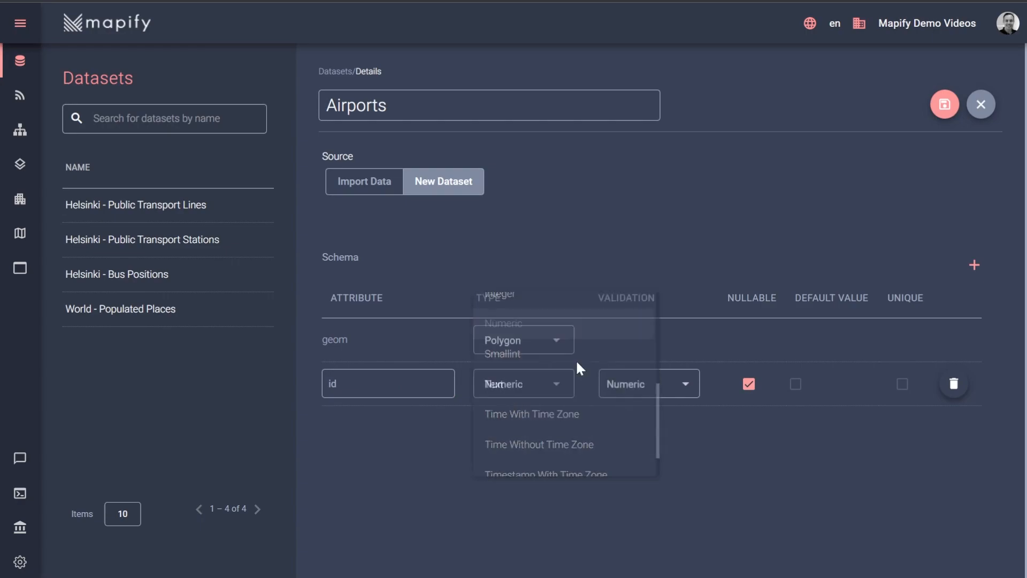
{"action": "left_click", "coordinate": [902, 384]}
{"action": "left_click", "coordinate": [750, 384]}
- Add a name attribute of type Text with free text validation and save the Airports dataset
{"action": "left_click", "coordinate": [978, 265]}
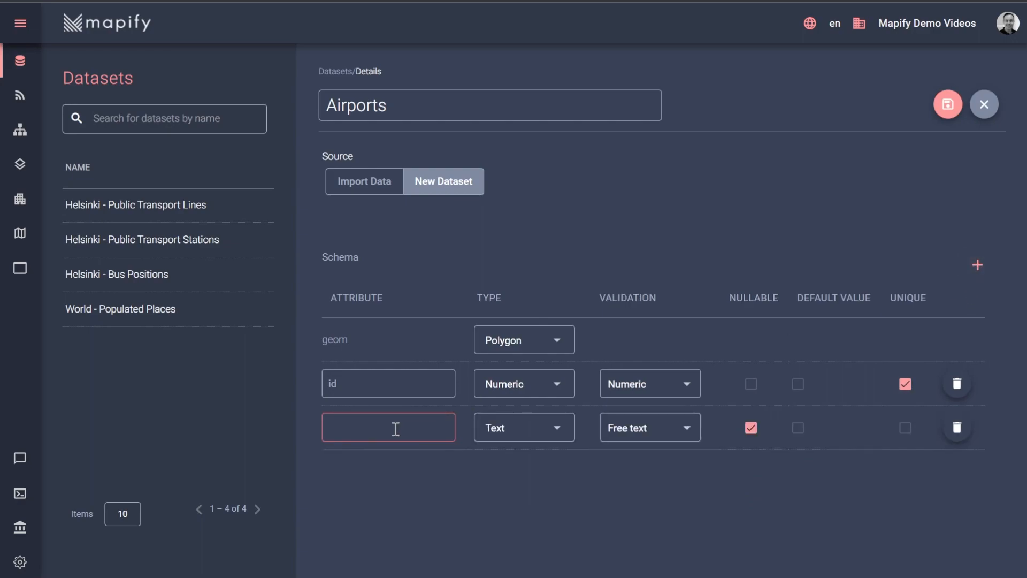
{"action": "type", "text": "name"}
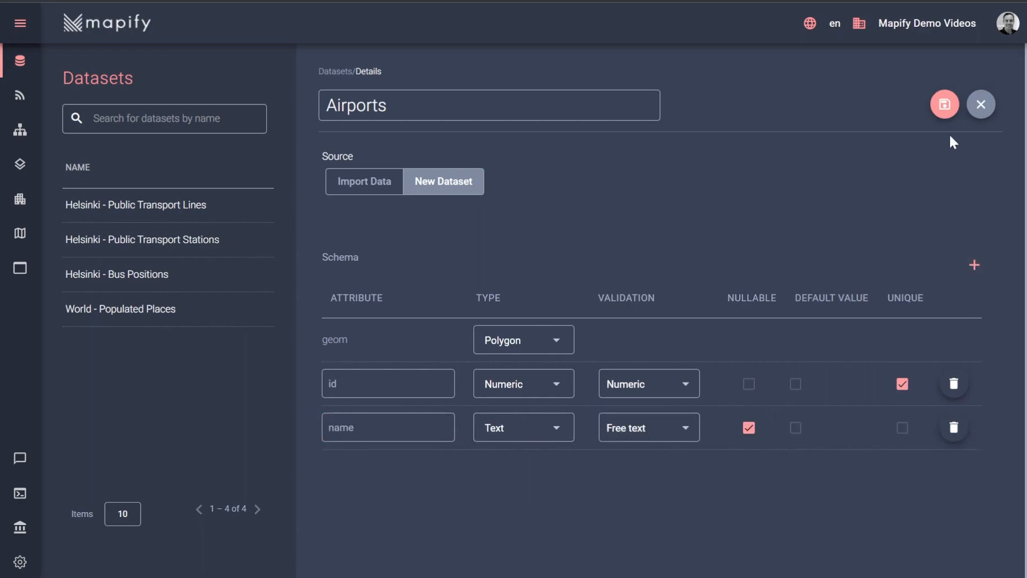
{"action": "left_click", "coordinate": [945, 107]}
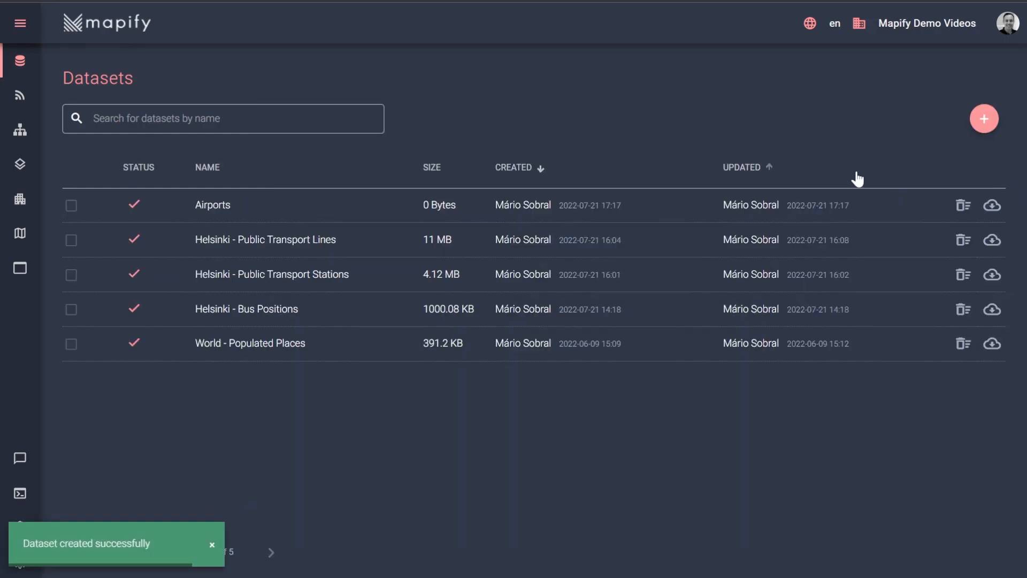
- Open the Airports dataset in Mapify Editor and locate Heathrow Airport London (LHR) on the map
{"action": "left_click", "coordinate": [216, 210]}
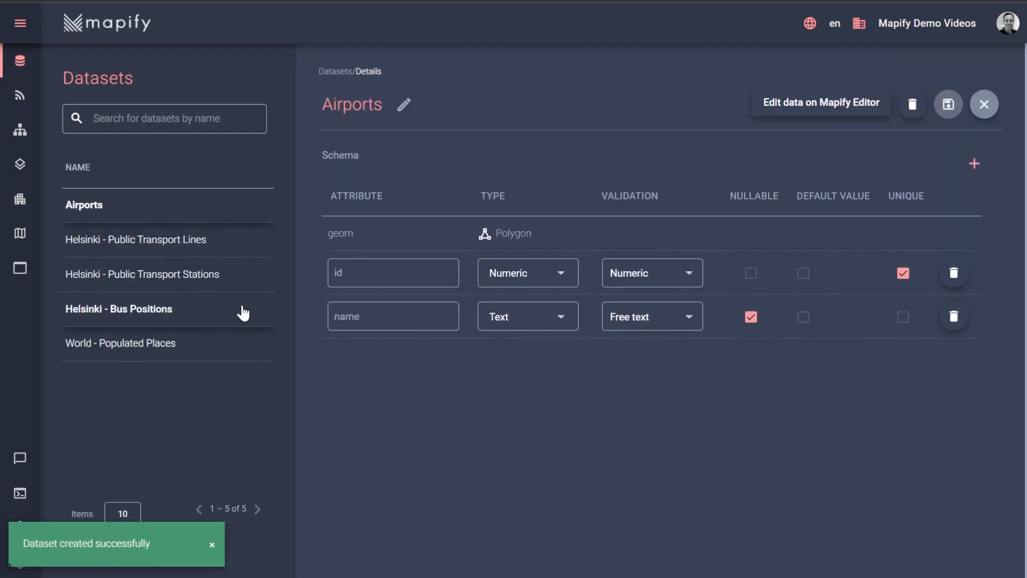
{"action": "left_click", "coordinate": [792, 114]}
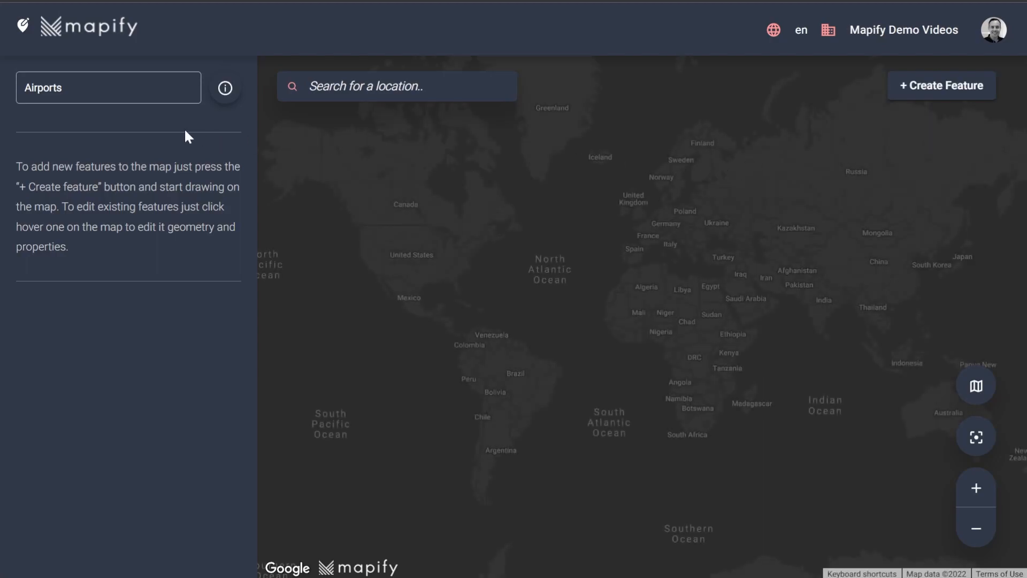
{"action": "left_click", "coordinate": [330, 90]}
{"action": "type", "text": "heathrow"}
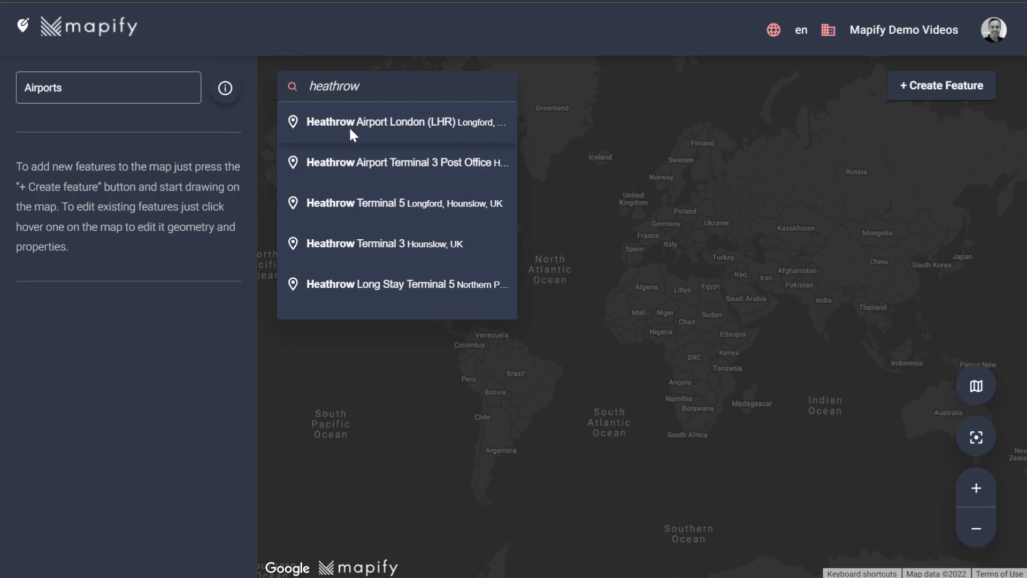
{"action": "left_click", "coordinate": [351, 130]}
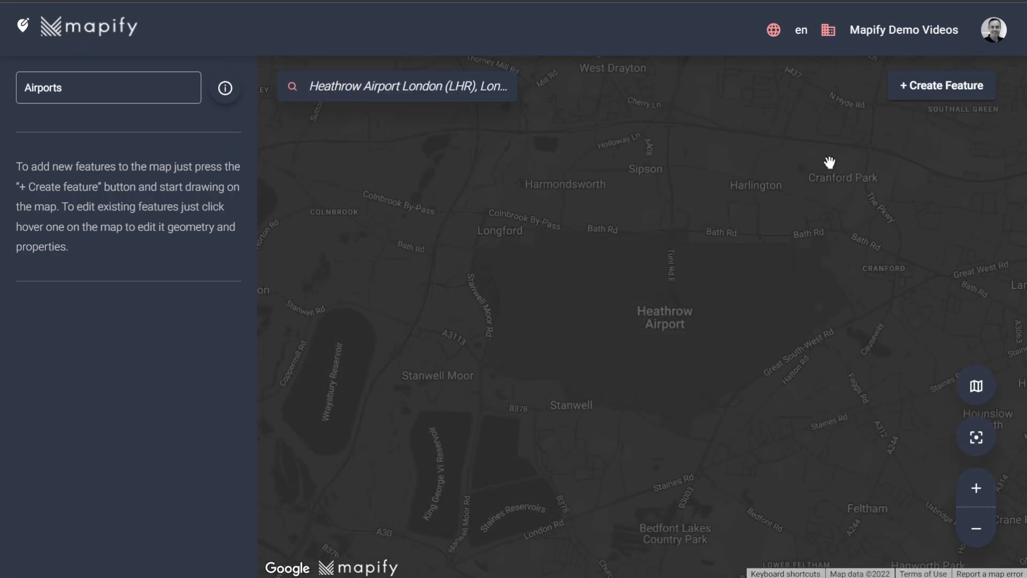
- Create a polygon feature that traces the full perimeter of Heathrow Airport and close the outline
{"action": "left_click", "coordinate": [909, 90]}
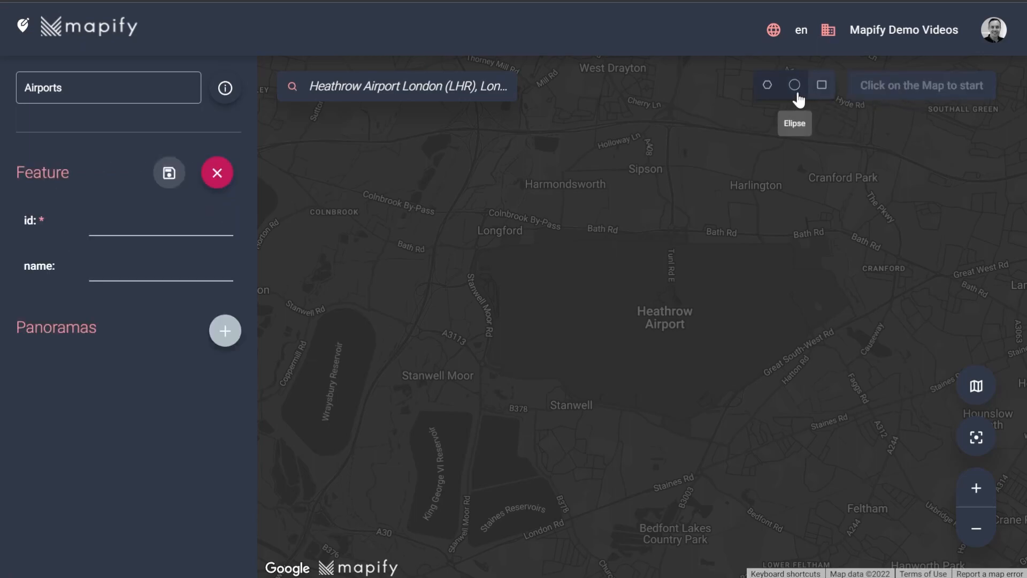
{"action": "left_click", "coordinate": [768, 90]}
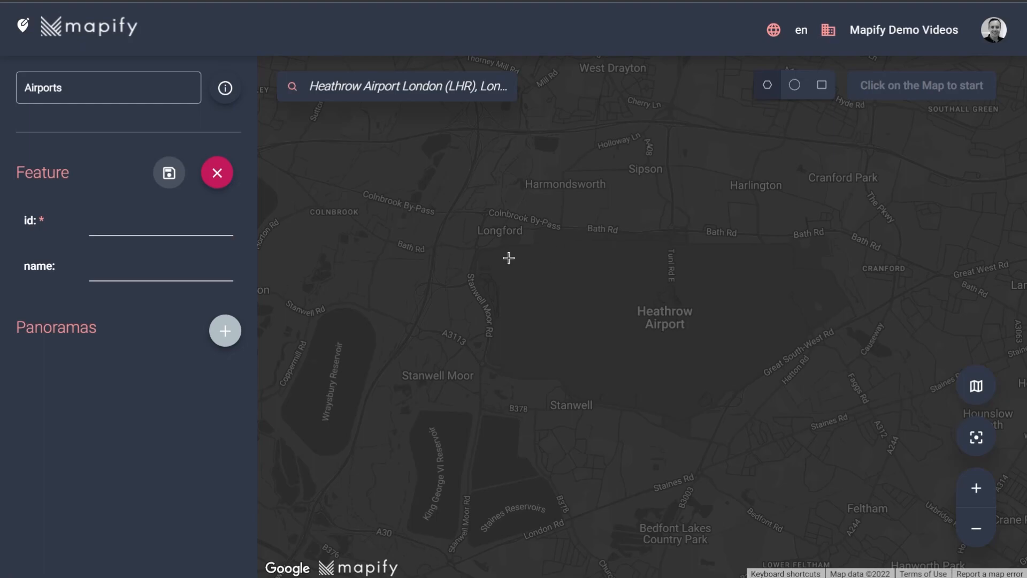
{"action": "left_click", "coordinate": [478, 266]}
{"action": "left_click", "coordinate": [478, 247]}
{"action": "left_click", "coordinate": [531, 245]}
{"action": "left_click", "coordinate": [531, 229]}
{"action": "left_click", "coordinate": [685, 232]}
{"action": "left_click", "coordinate": [685, 245]}
{"action": "left_click", "coordinate": [819, 231]}
{"action": "left_click", "coordinate": [833, 253]}
{"action": "left_click", "coordinate": [818, 261]}
{"action": "left_click", "coordinate": [851, 306]}
{"action": "left_click", "coordinate": [714, 405]}
{"action": "left_click", "coordinate": [680, 418]}
{"action": "left_click", "coordinate": [592, 403]}
{"action": "left_click", "coordinate": [557, 379]}
{"action": "left_click", "coordinate": [487, 364]}
{"action": "left_click", "coordinate": [494, 313]}
{"action": "left_click", "coordinate": [485, 275]}
{"action": "left_click", "coordinate": [479, 267]}
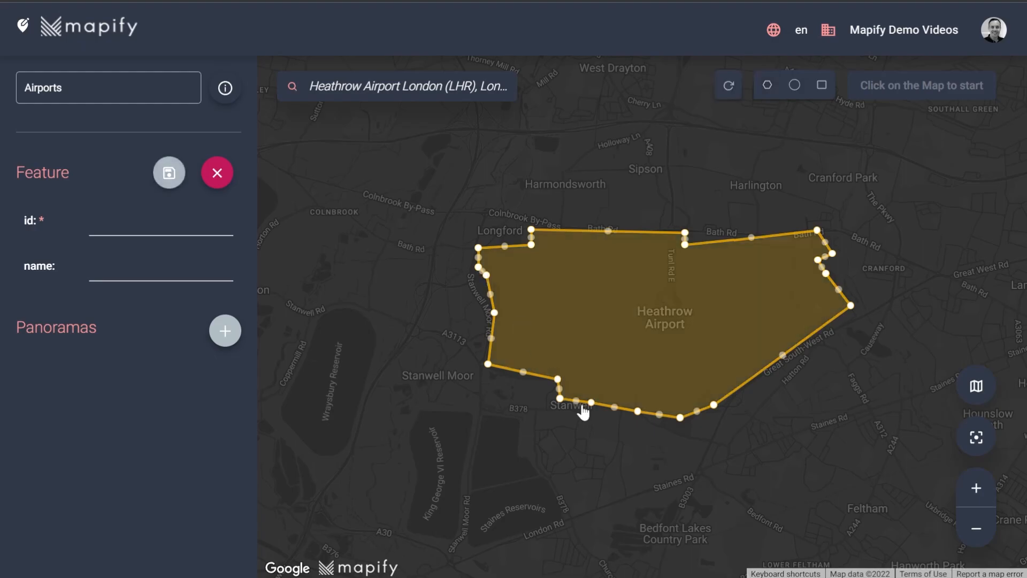
- Switch the basemap to satellite imagery and refine the polygon's northwest boundary along the Western Perimeter Road near Longford
{"action": "left_click", "coordinate": [978, 390]}
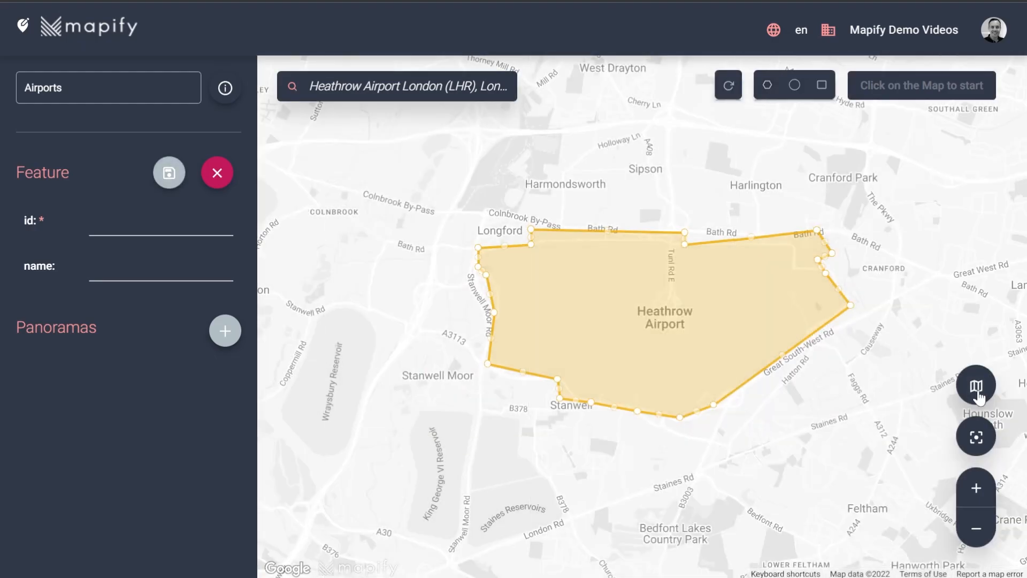
{"action": "left_click", "coordinate": [978, 396]}
{"action": "scroll", "coordinate": [516, 242], "scroll_direction": "up", "scroll_amount": 1}
{"action": "scroll", "coordinate": [517, 242], "scroll_direction": "up", "scroll_amount": 1}
{"action": "left_click_drag", "start_coordinate": [362, 345], "coordinate": [359, 357]}
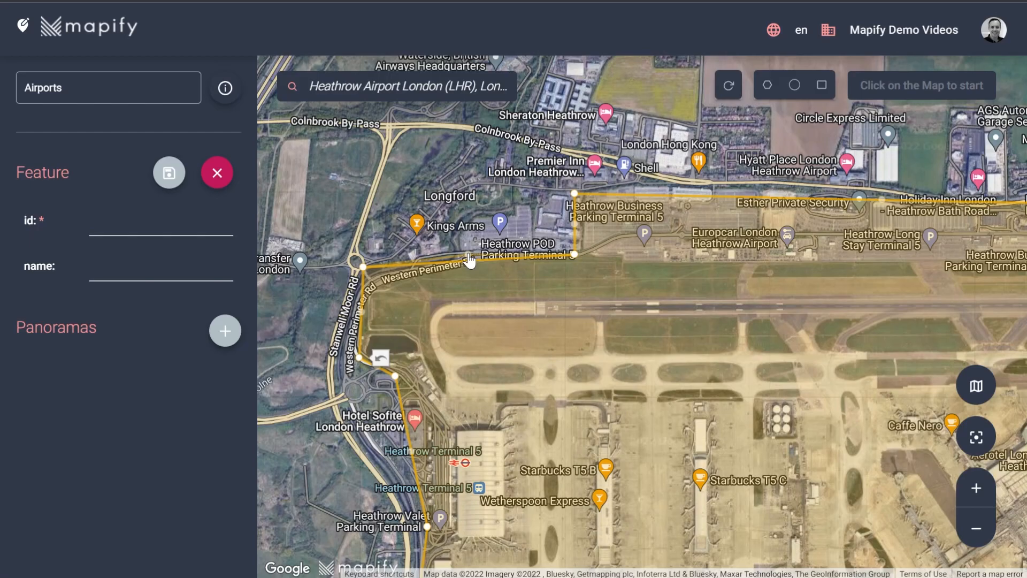
{"action": "left_click_drag", "start_coordinate": [470, 261], "coordinate": [469, 249]}
{"action": "scroll", "coordinate": [863, 409], "scroll_direction": "down", "scroll_amount": 1}
{"action": "scroll", "coordinate": [863, 409], "scroll_direction": "down", "scroll_amount": 2}
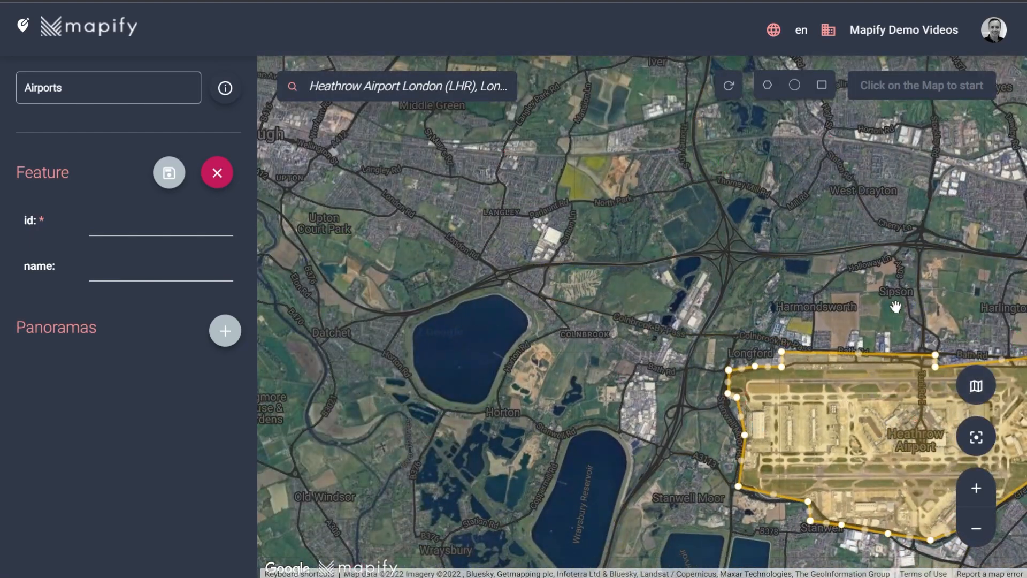
{"action": "left_click", "coordinate": [975, 391]}
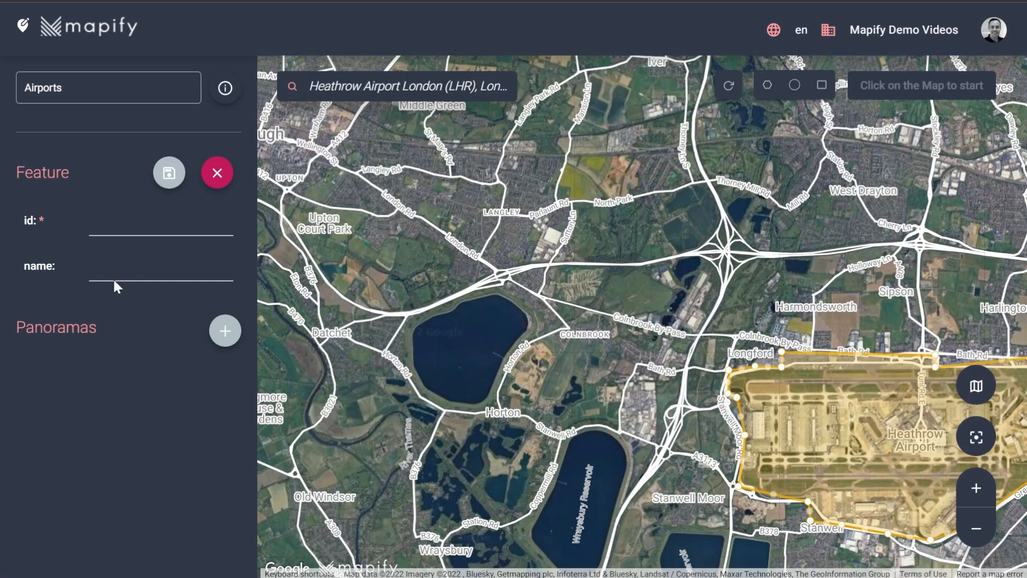
- Set the feature's id to 1 and its name to Heathrow Airport, and save the feature
{"action": "left_click", "coordinate": [116, 222]}
{"action": "type", "text": "1"}
{"action": "left_click", "coordinate": [132, 268]}
{"action": "type", "text": "Heathrow Airport"}
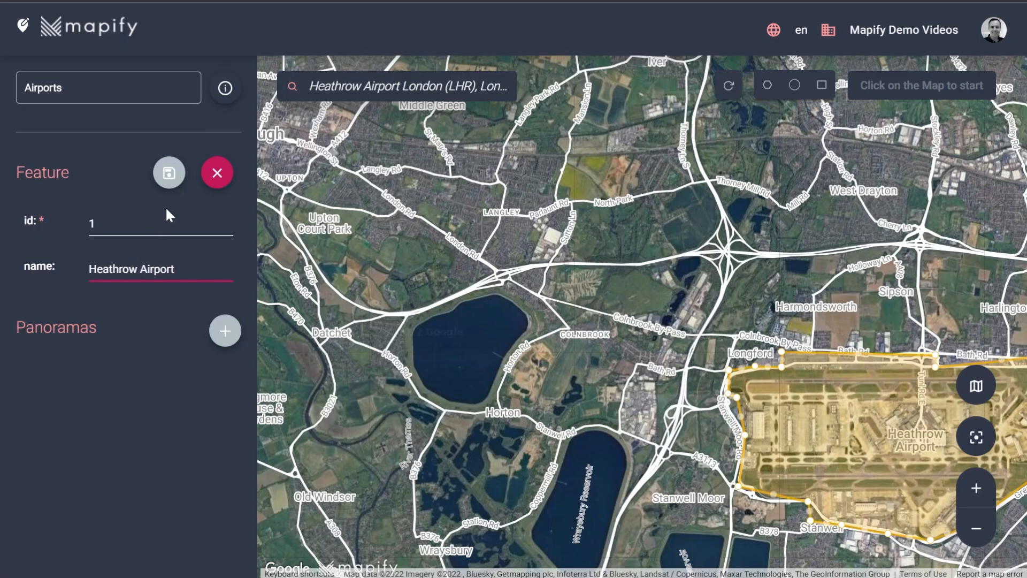
{"action": "left_click", "coordinate": [168, 176]}
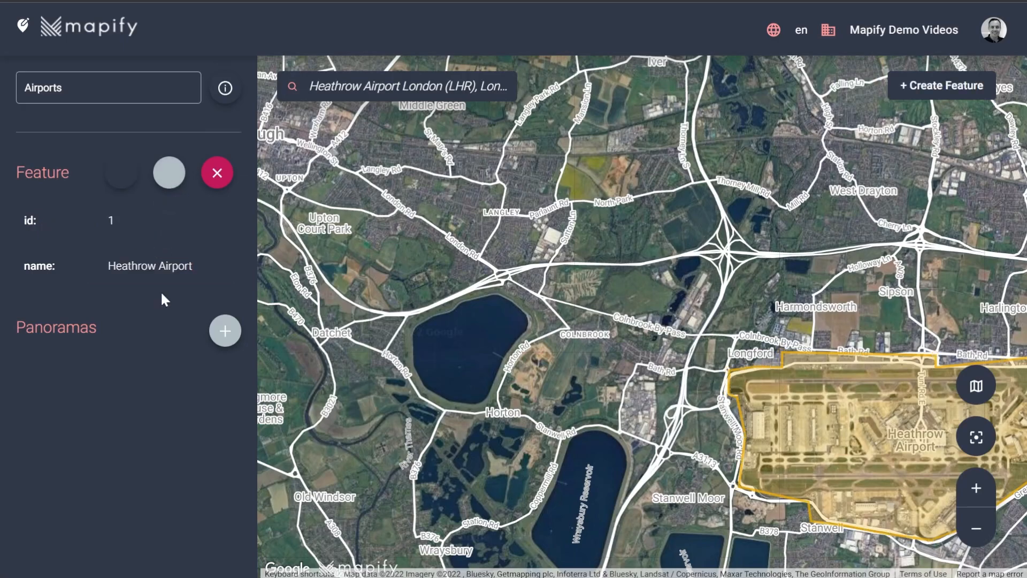
- Close the saved feature's details, publish the Airports dataset, and check the published polygon on the map
{"action": "left_click", "coordinate": [217, 173]}
{"action": "left_click", "coordinate": [40, 256]}
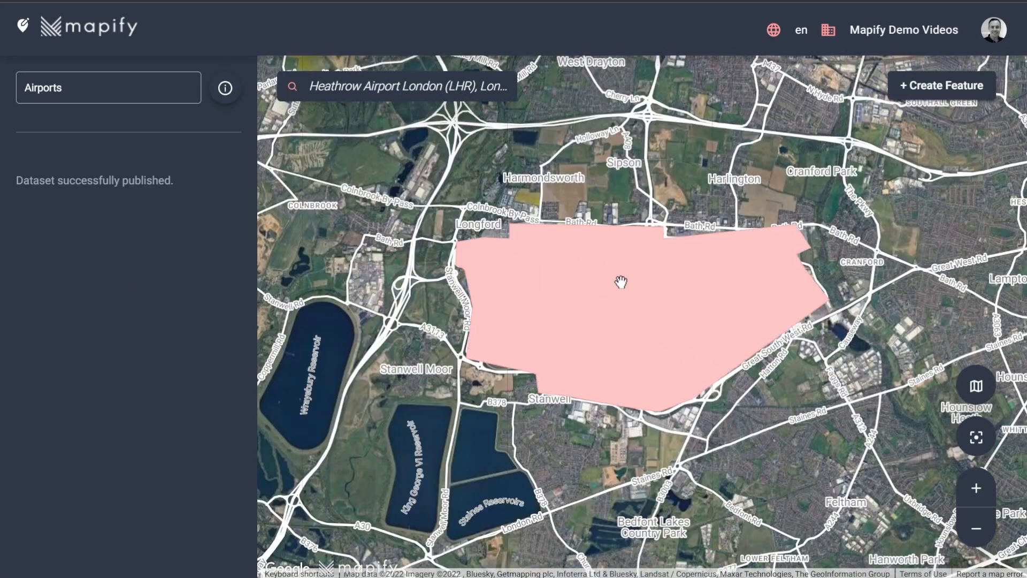
{"action": "left_click", "coordinate": [588, 273]}
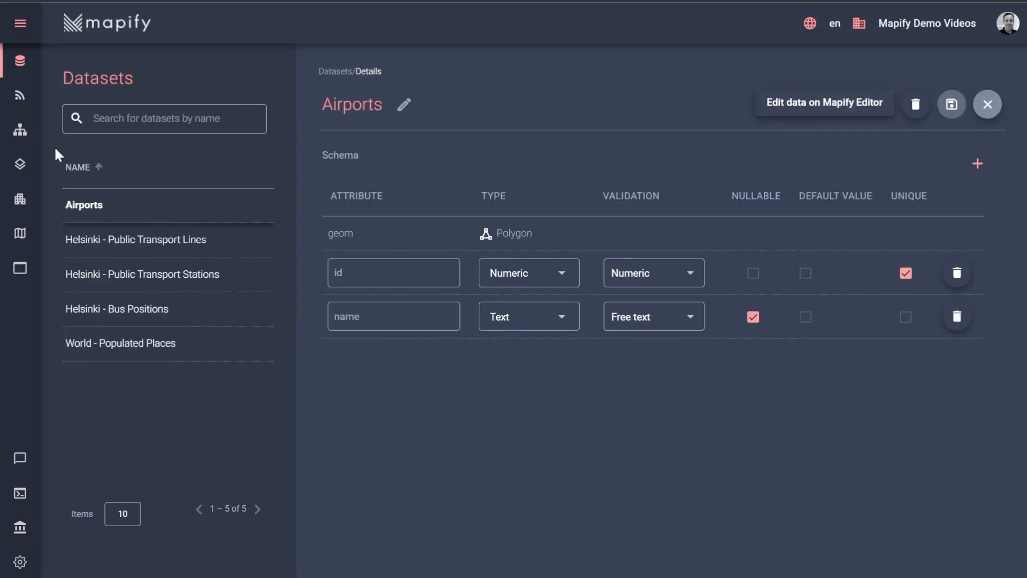
- Return to the Mapify console and start a new layer named Airports
{"action": "left_click", "coordinate": [20, 170]}
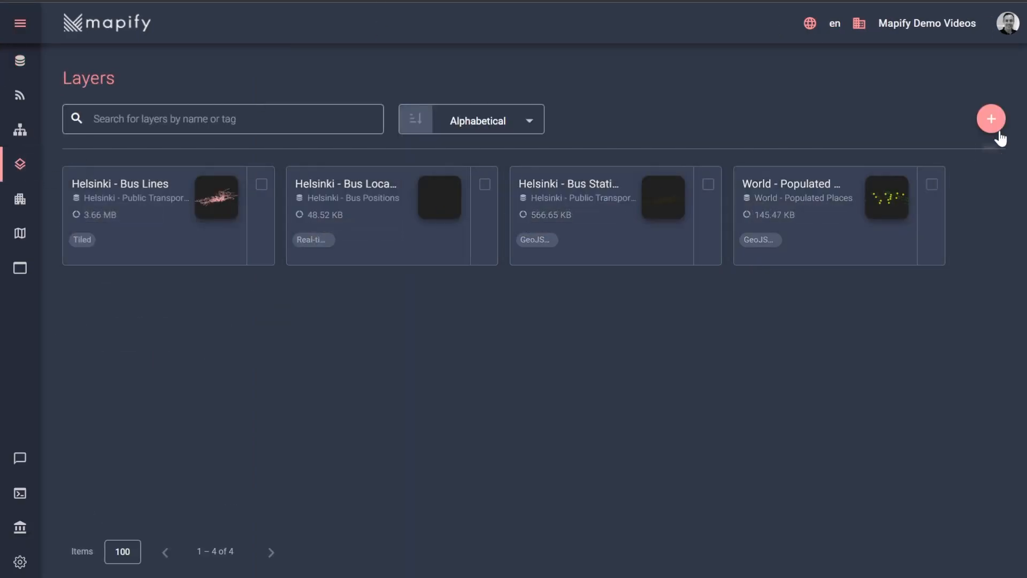
{"action": "left_click", "coordinate": [991, 119]}
{"action": "type", "text": "He"}
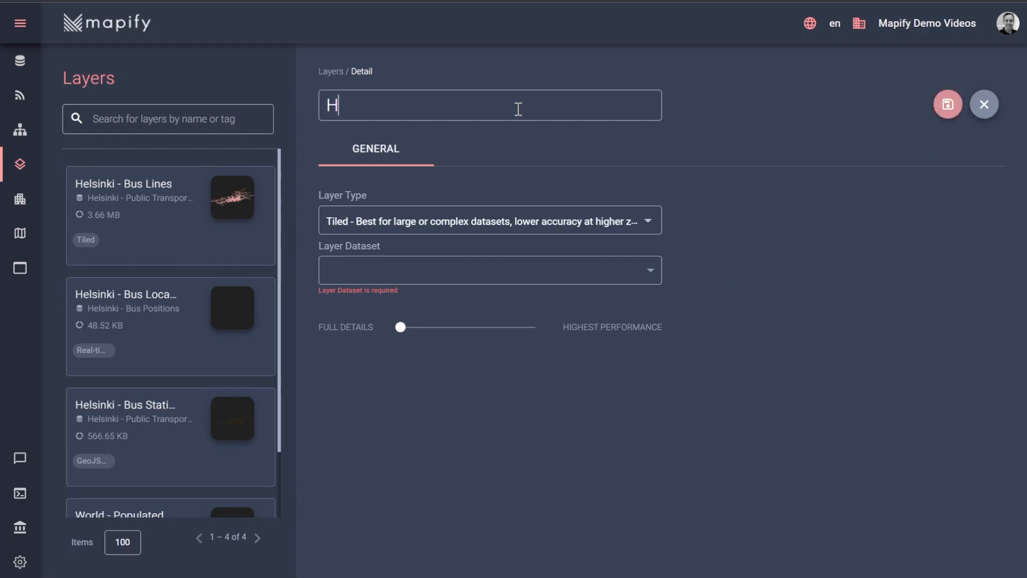
{"action": "key", "text": "BackSpace"}
{"action": "type", "text": "Airports"}
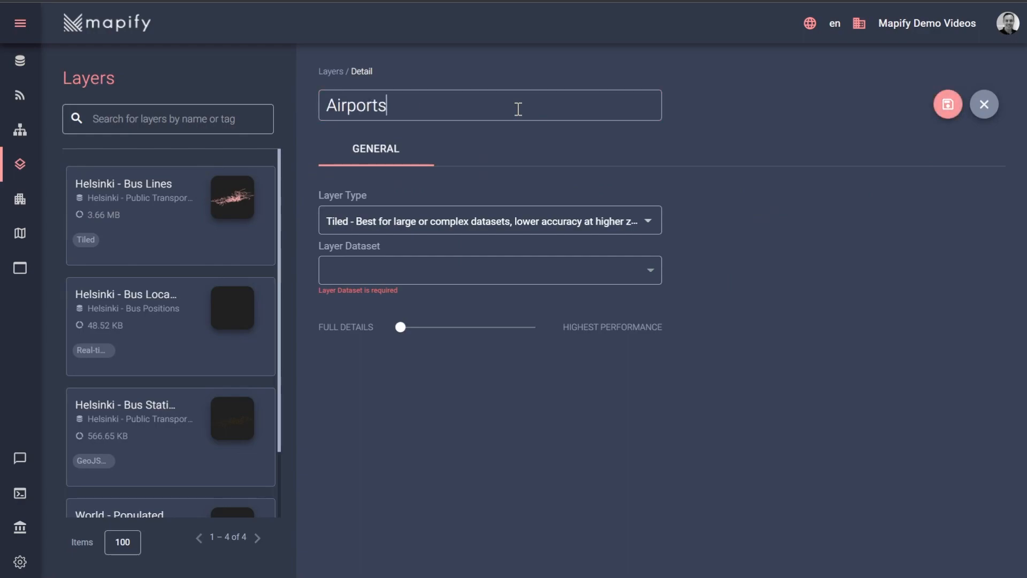
- Set the layer type to GeoJSON, use Airports as the layer dataset, and save the layer
{"action": "left_click", "coordinate": [436, 230]}
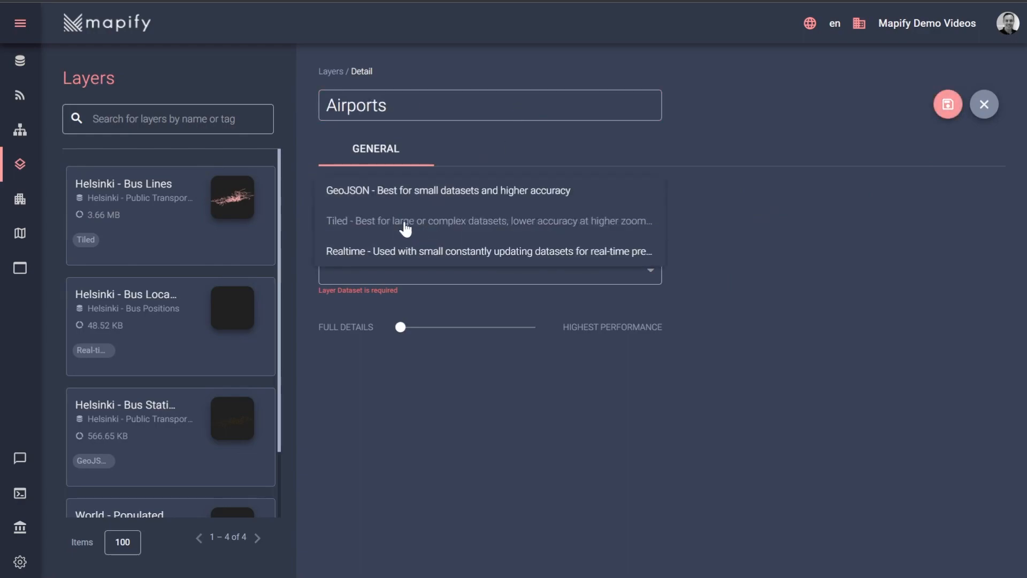
{"action": "left_click", "coordinate": [374, 193]}
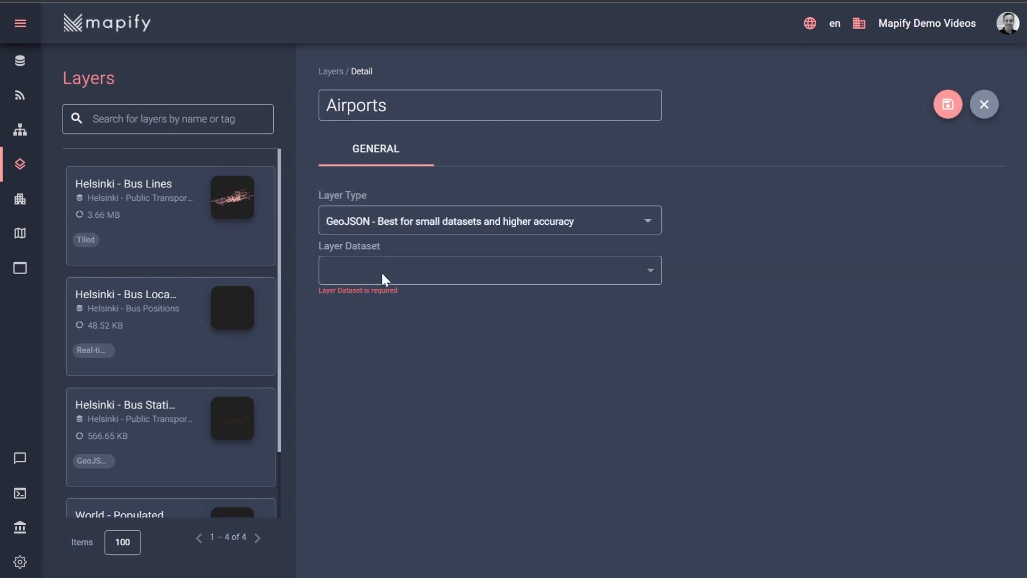
{"action": "left_click", "coordinate": [385, 277]}
{"action": "left_click", "coordinate": [348, 300]}
{"action": "left_click", "coordinate": [942, 111]}
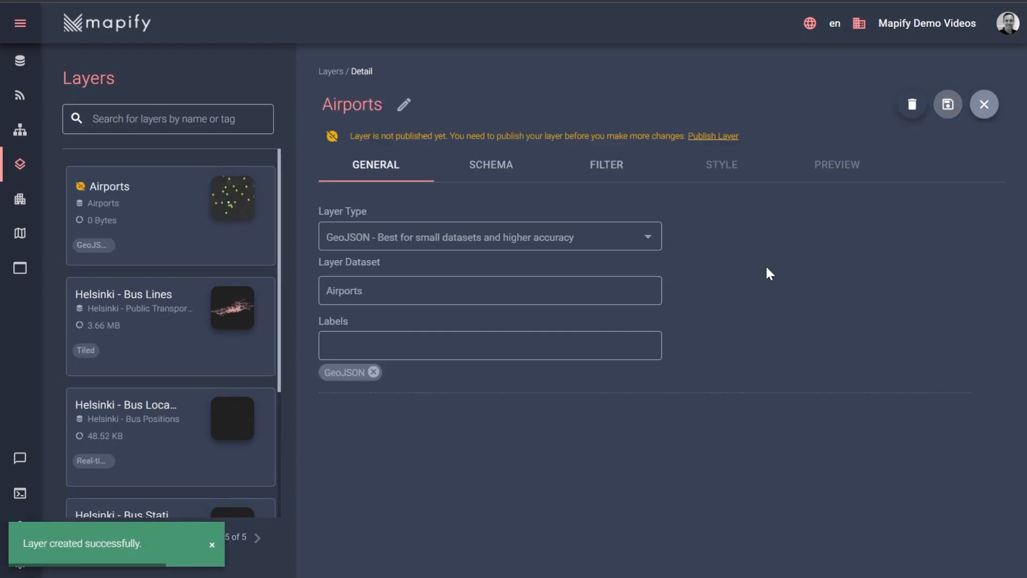
- Publish the Airports layer and open its map preview
{"action": "left_click", "coordinate": [726, 138]}
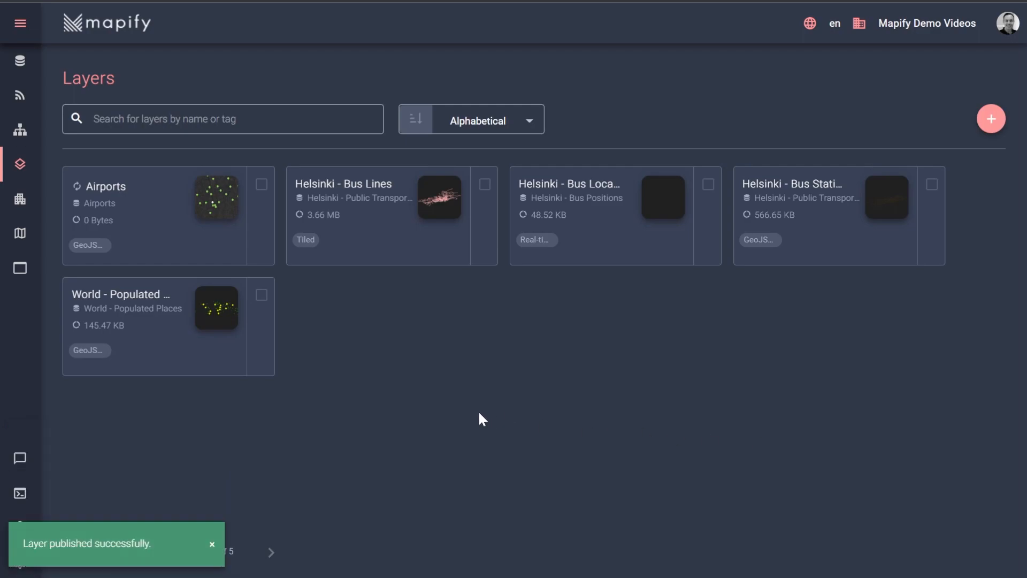
{"action": "left_click", "coordinate": [179, 207]}
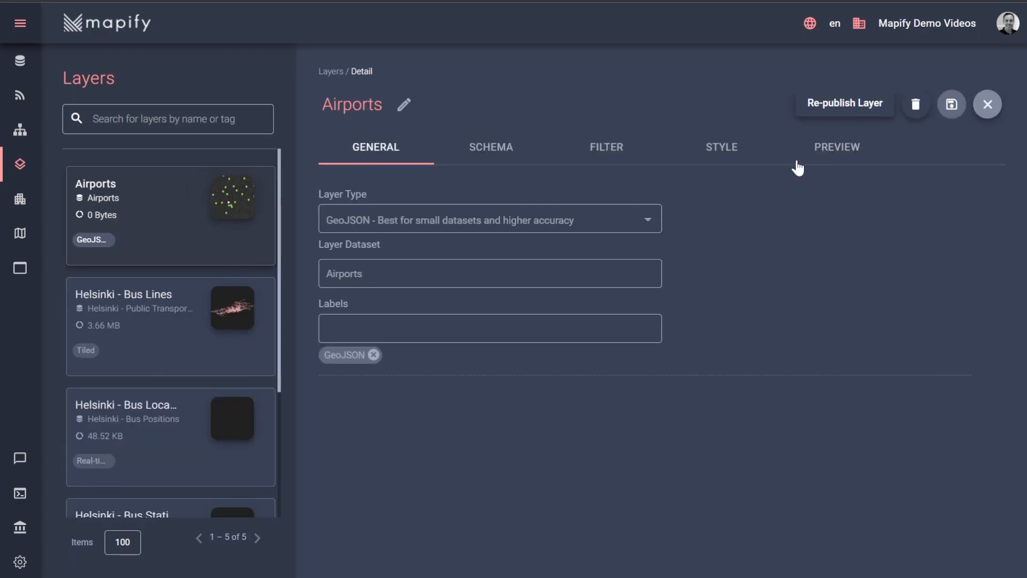
{"action": "left_click", "coordinate": [827, 152]}
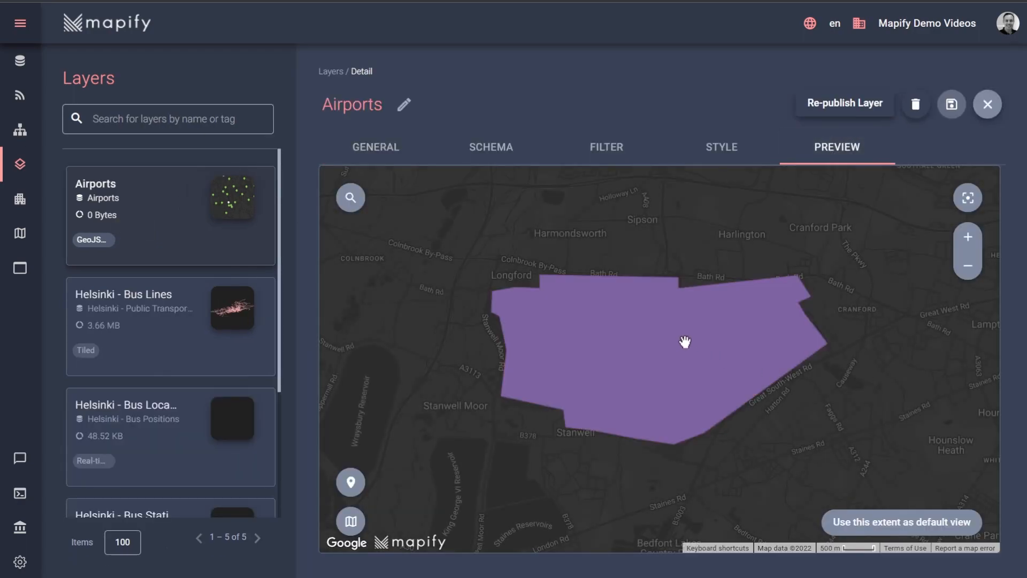